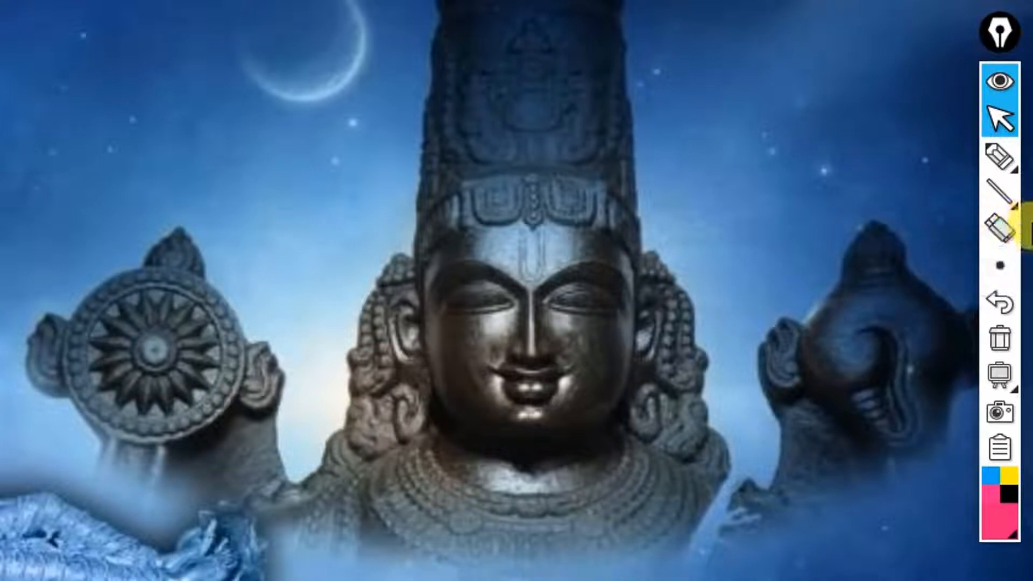
{"action": "left_click", "coordinate": [1000, 265]}
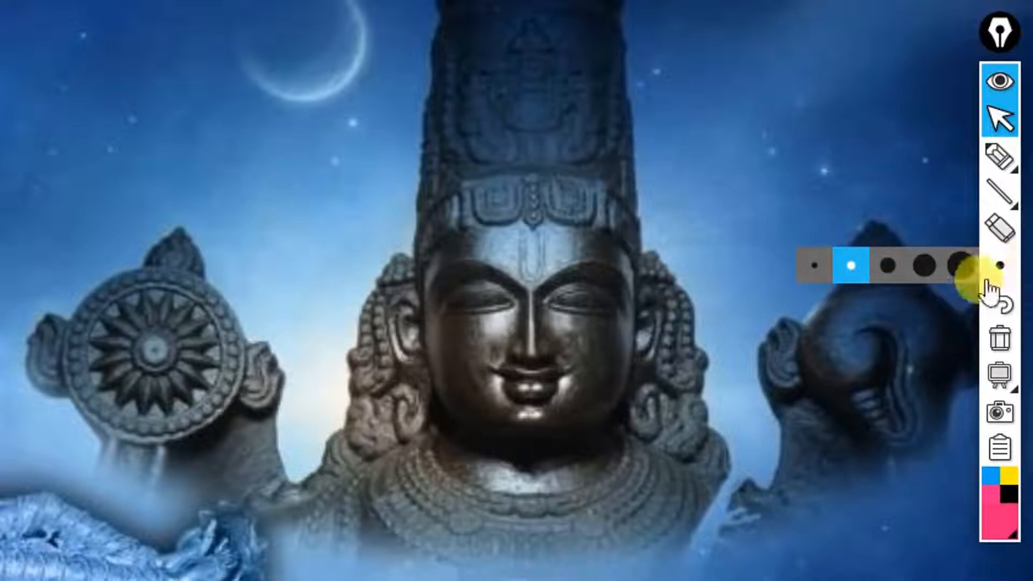
{"action": "left_click", "coordinate": [855, 335]}
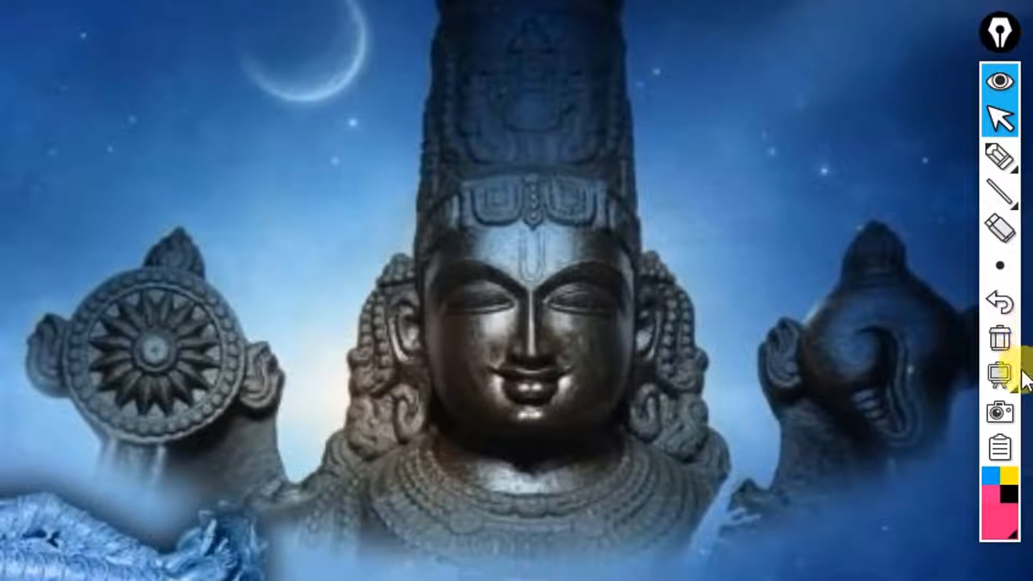
{"action": "left_click", "coordinate": [1000, 375]}
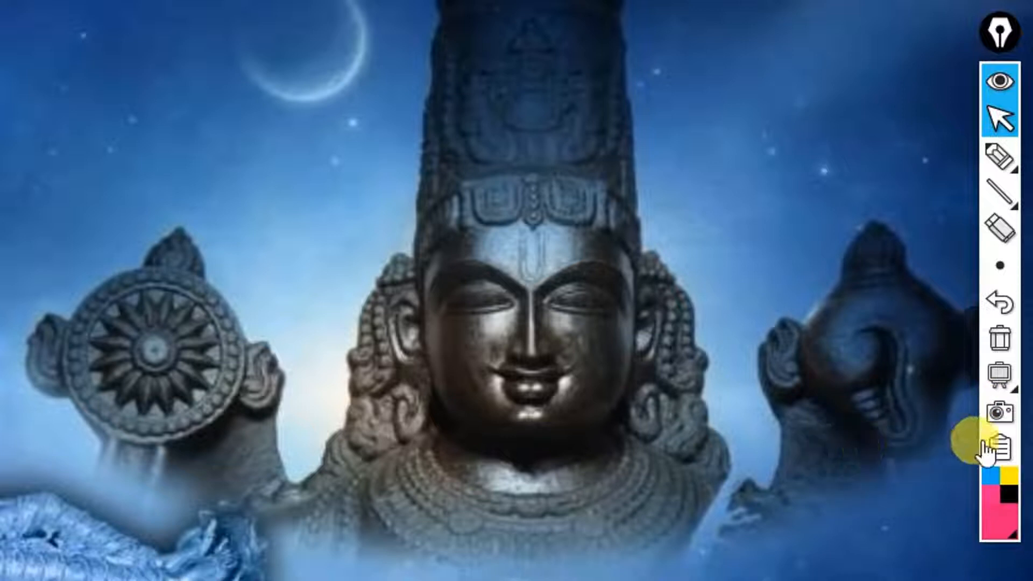
Open the settings and switch the Remember content when closed and Hide pro tools options on and back off.
{"action": "left_click", "coordinate": [1000, 447]}
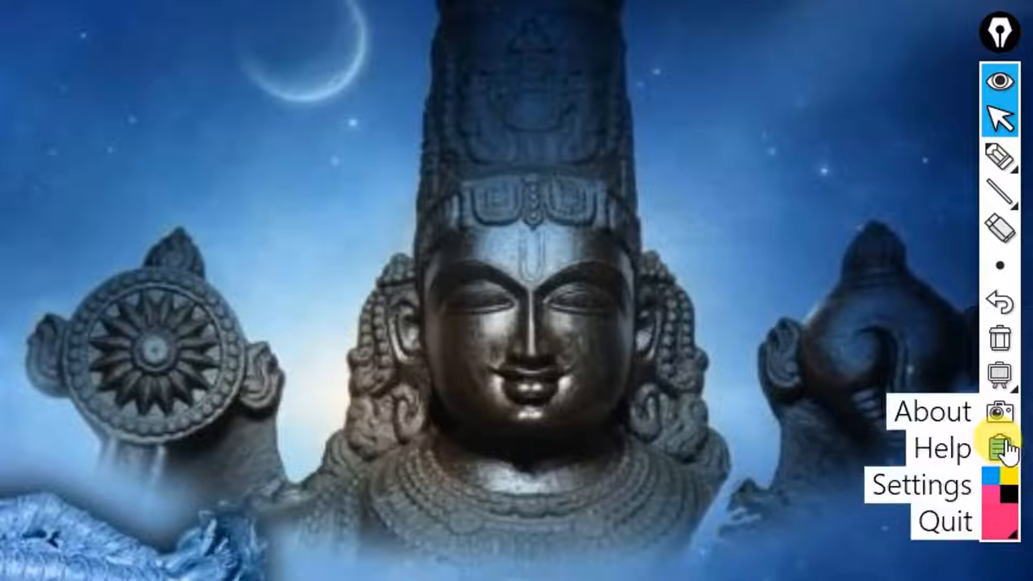
{"action": "left_click", "coordinate": [944, 489]}
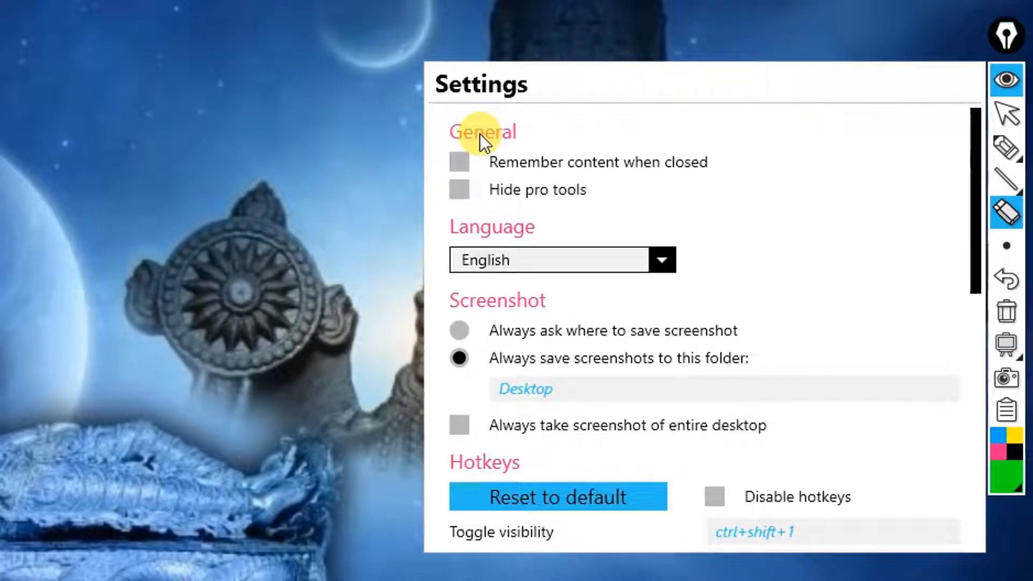
{"action": "left_click", "coordinate": [457, 159]}
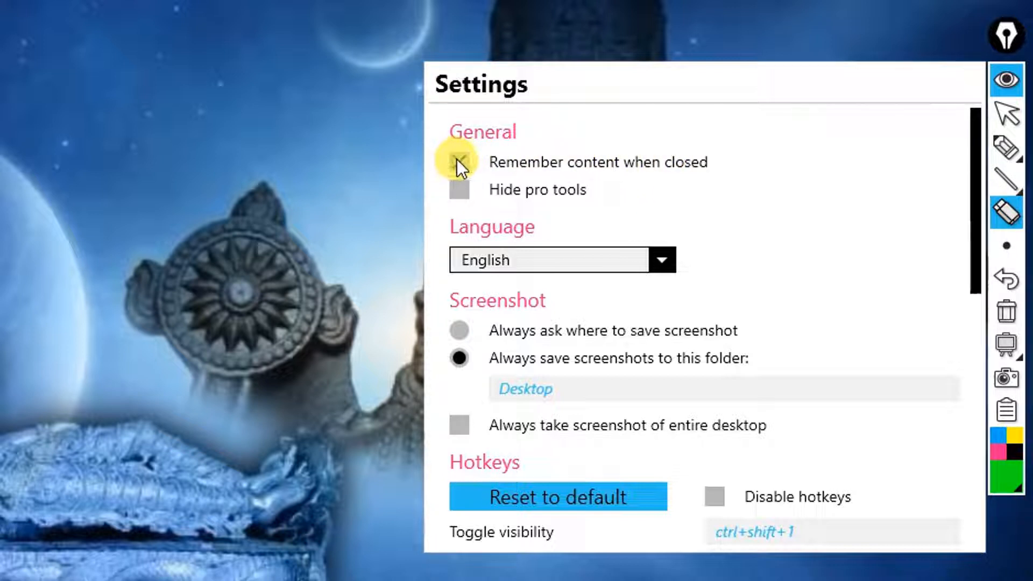
{"action": "left_click", "coordinate": [457, 160]}
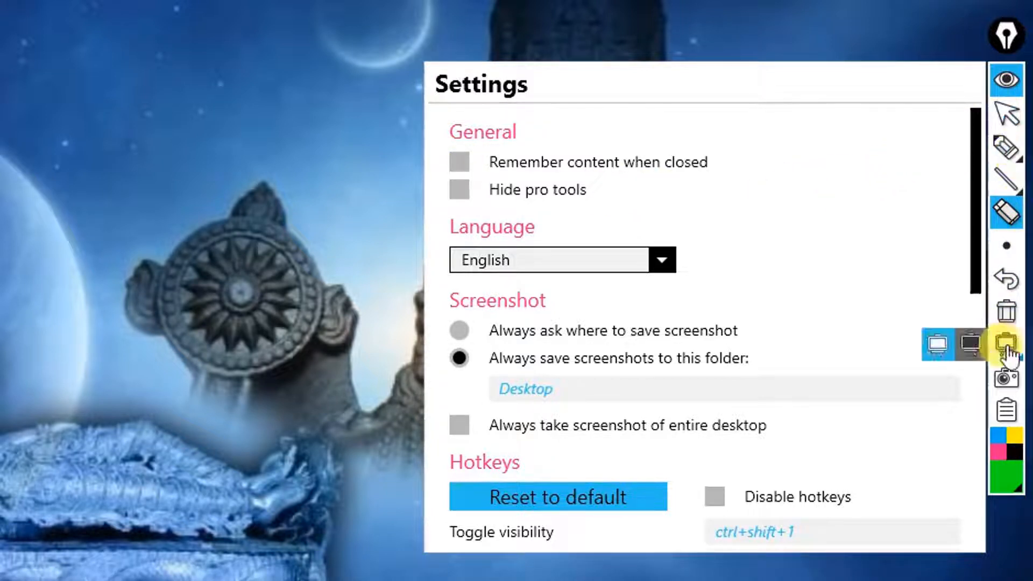
{"action": "mouse_move", "coordinate": [1005, 249]}
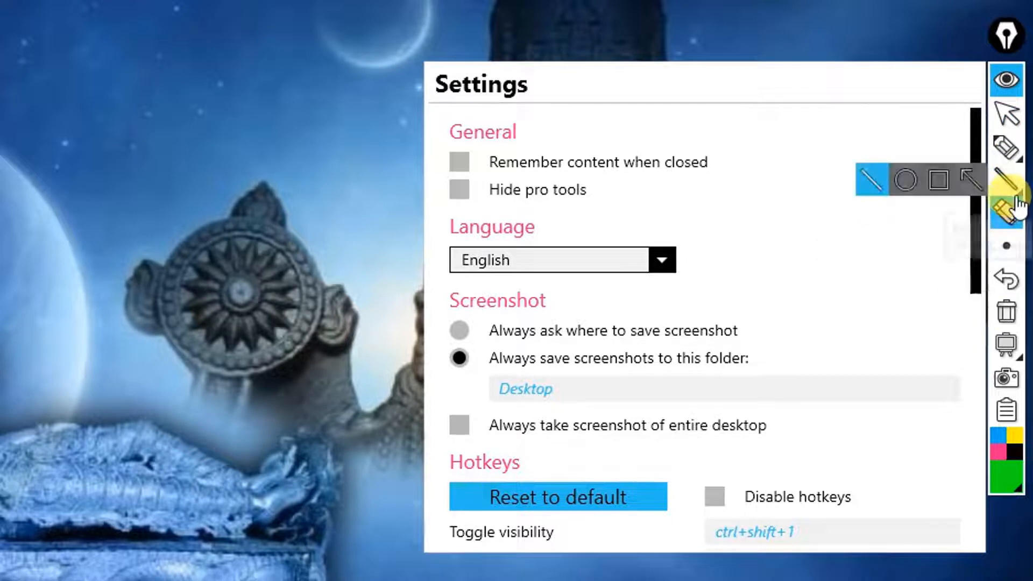
{"action": "left_click", "coordinate": [457, 189]}
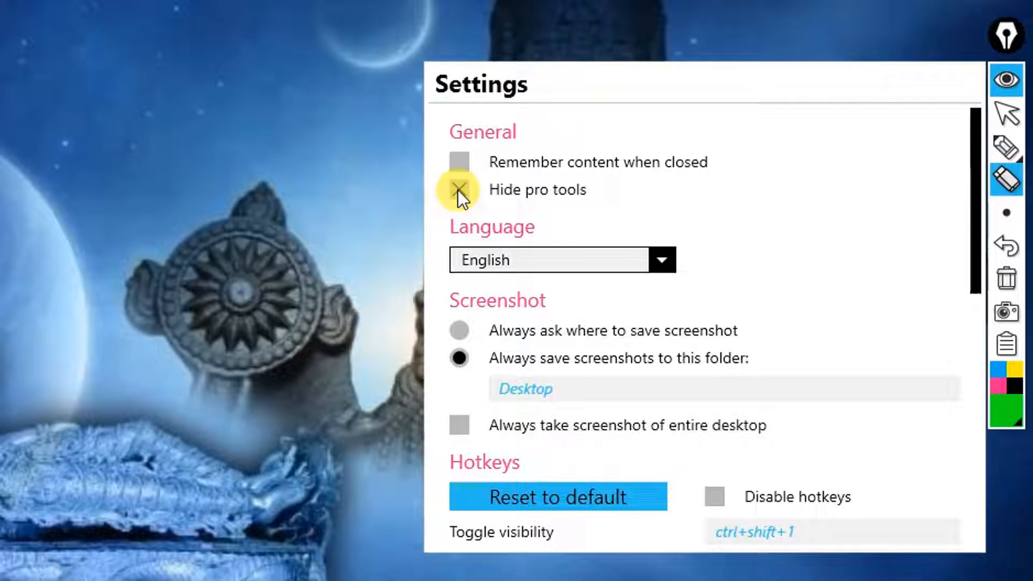
{"action": "left_click", "coordinate": [457, 189]}
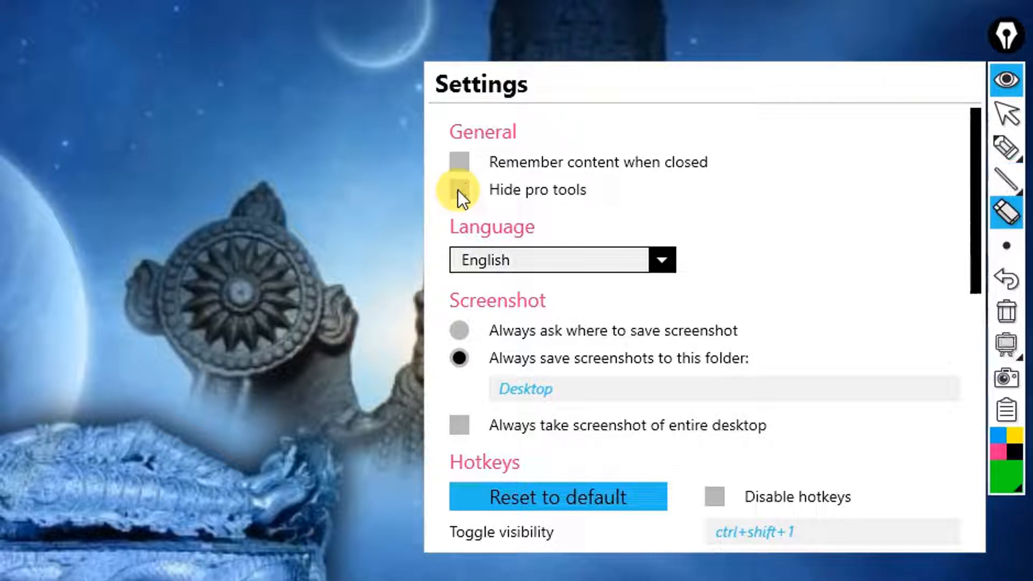
View the available interface languages, and try Always ask where to save screenshot before switching back to saving to a fixed folder.
{"action": "left_click", "coordinate": [666, 261]}
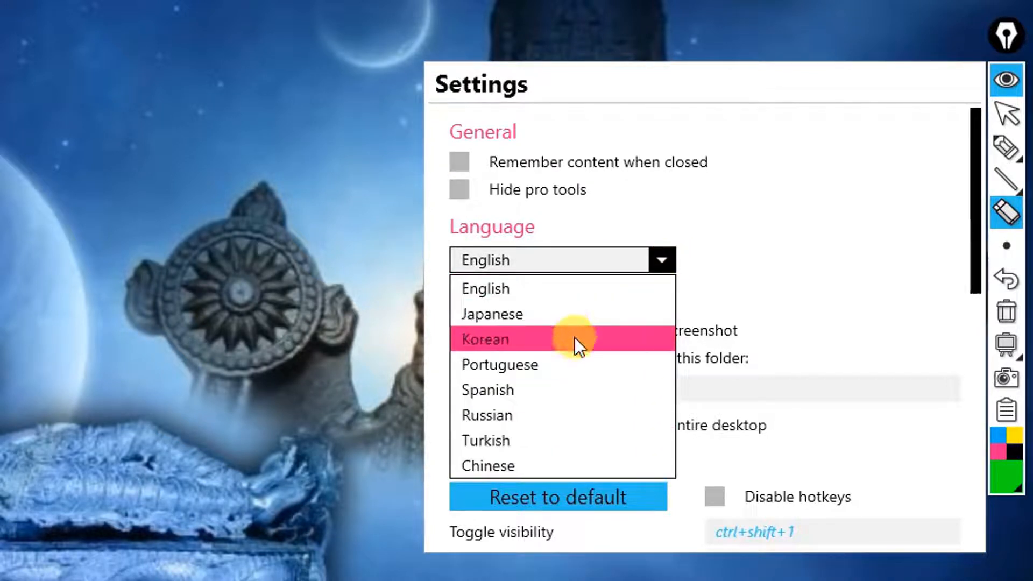
{"action": "left_click", "coordinate": [673, 263]}
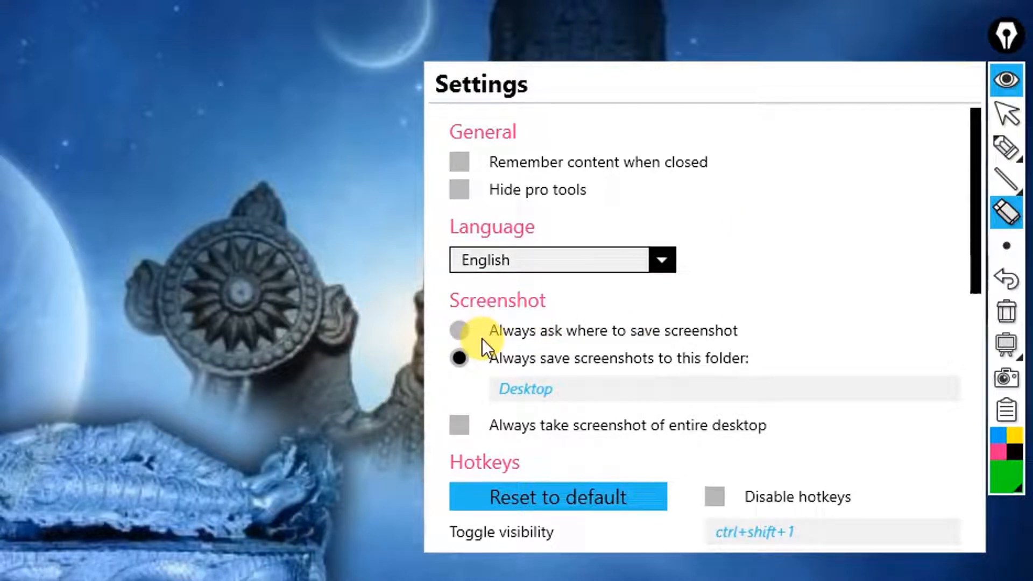
{"action": "left_click", "coordinate": [459, 332]}
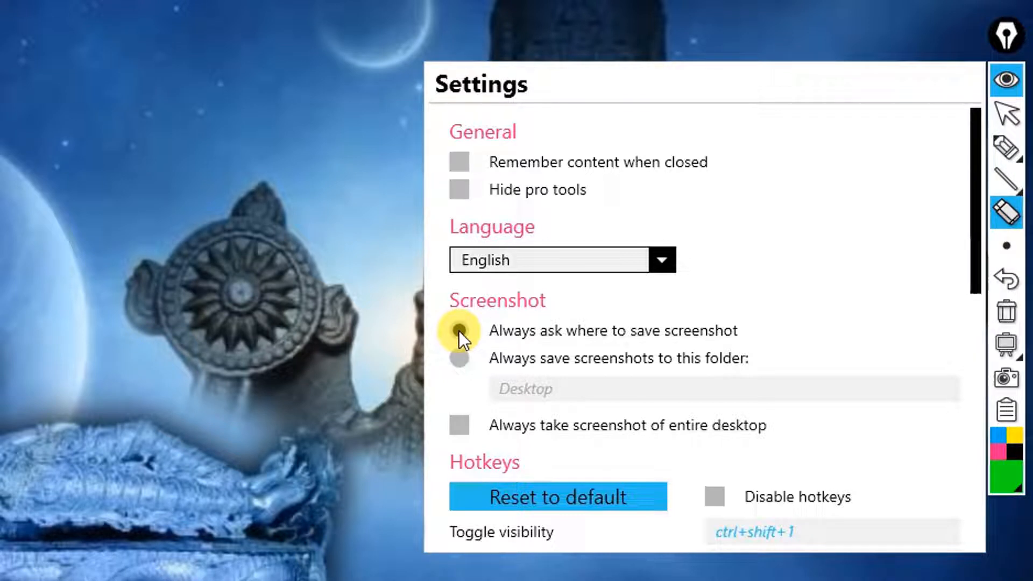
{"action": "left_click", "coordinate": [462, 364]}
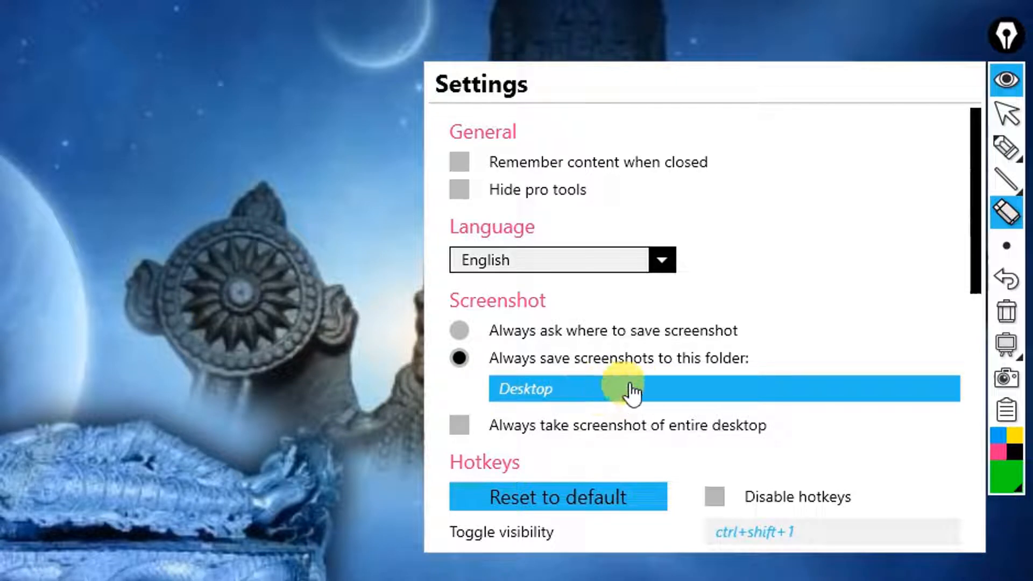
Browse for another screenshot folder, make a new folder on the desktop, and cancel the folder selection.
{"action": "left_click", "coordinate": [679, 392]}
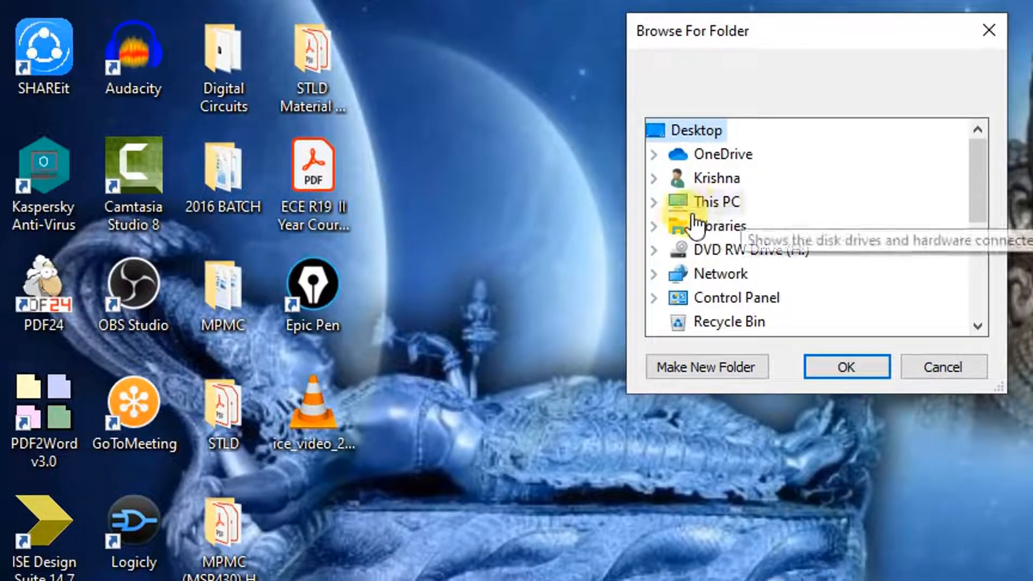
{"action": "left_click", "coordinate": [655, 199]}
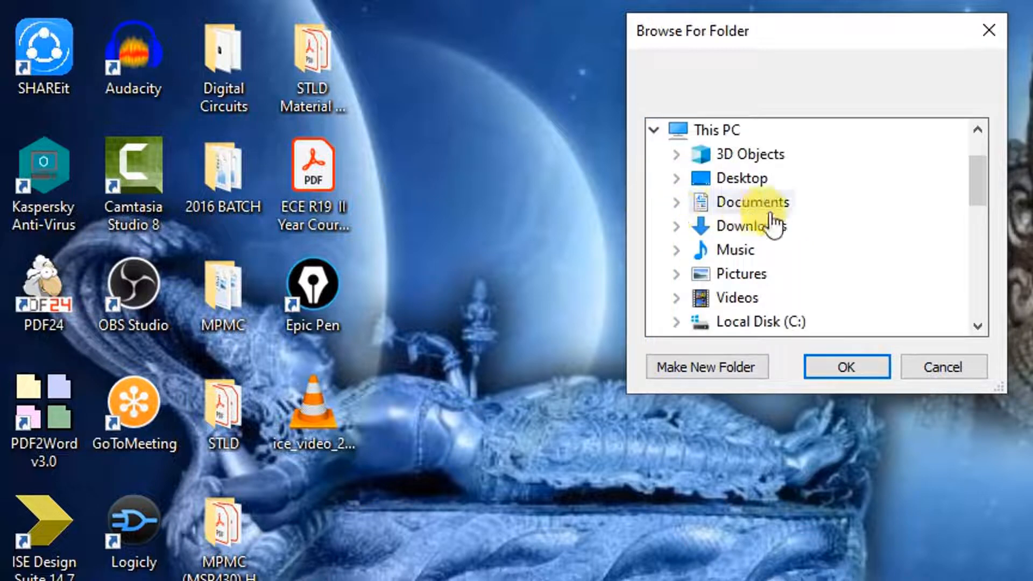
{"action": "left_click", "coordinate": [659, 131]}
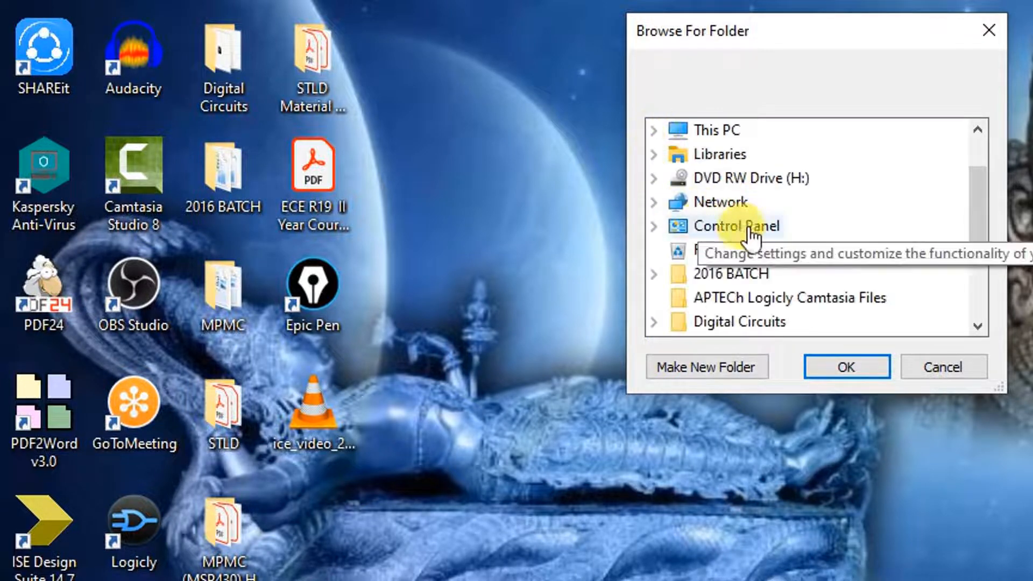
{"action": "left_click", "coordinate": [707, 370]}
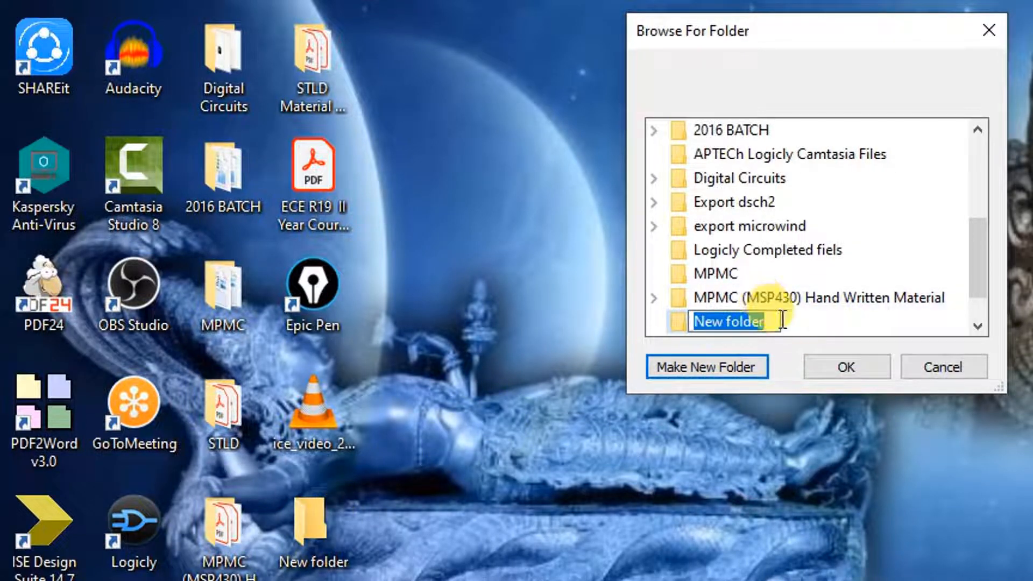
{"action": "left_click", "coordinate": [957, 366]}
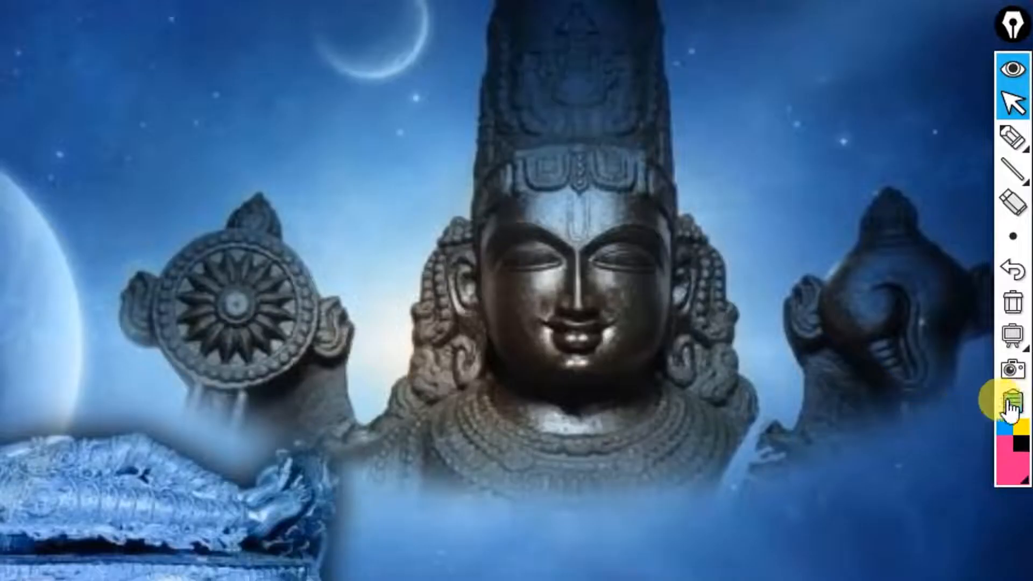
Reopen the settings and switch Always take screenshot of entire desktop on and back off.
{"action": "left_click", "coordinate": [1025, 409]}
{"action": "left_click", "coordinate": [937, 430]}
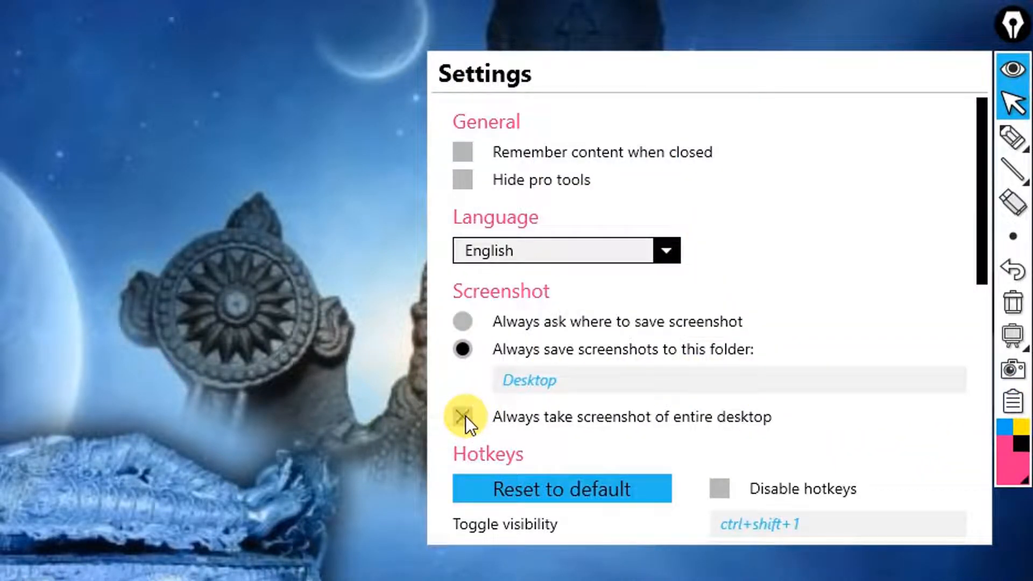
{"action": "left_click", "coordinate": [464, 415]}
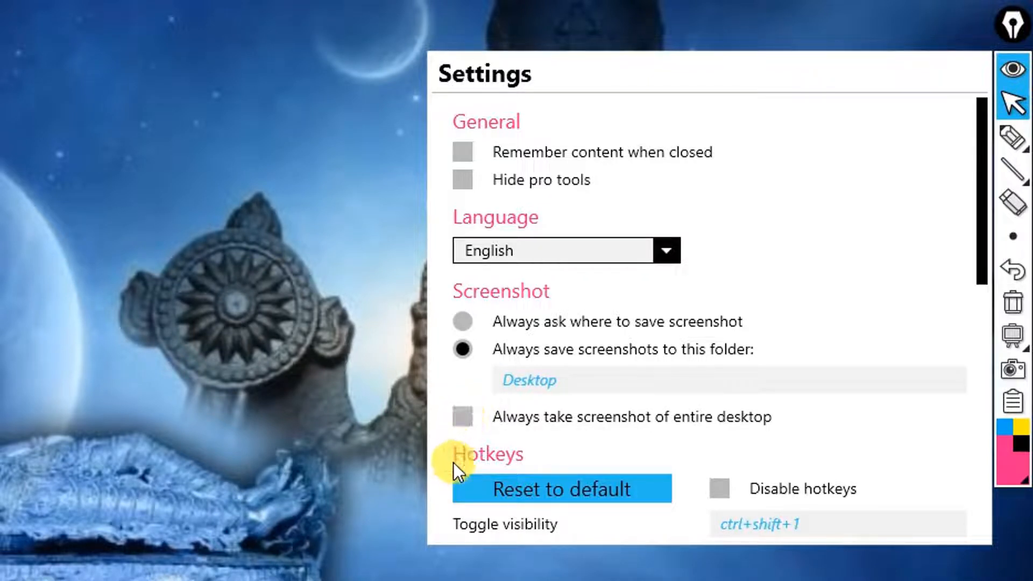
Switch the Disable hotkeys option on and back off.
{"action": "left_click", "coordinate": [1015, 69]}
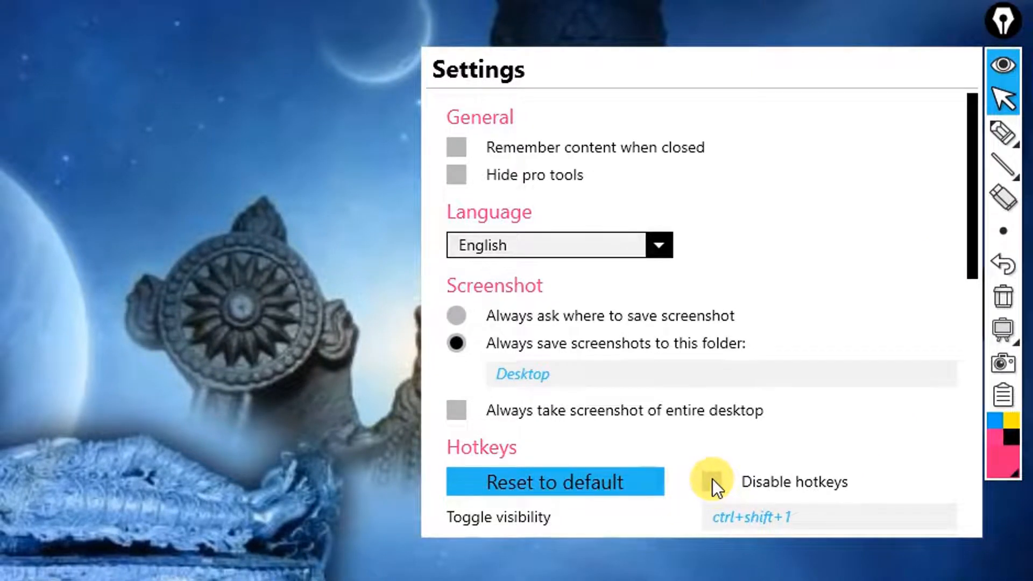
{"action": "left_click", "coordinate": [712, 479]}
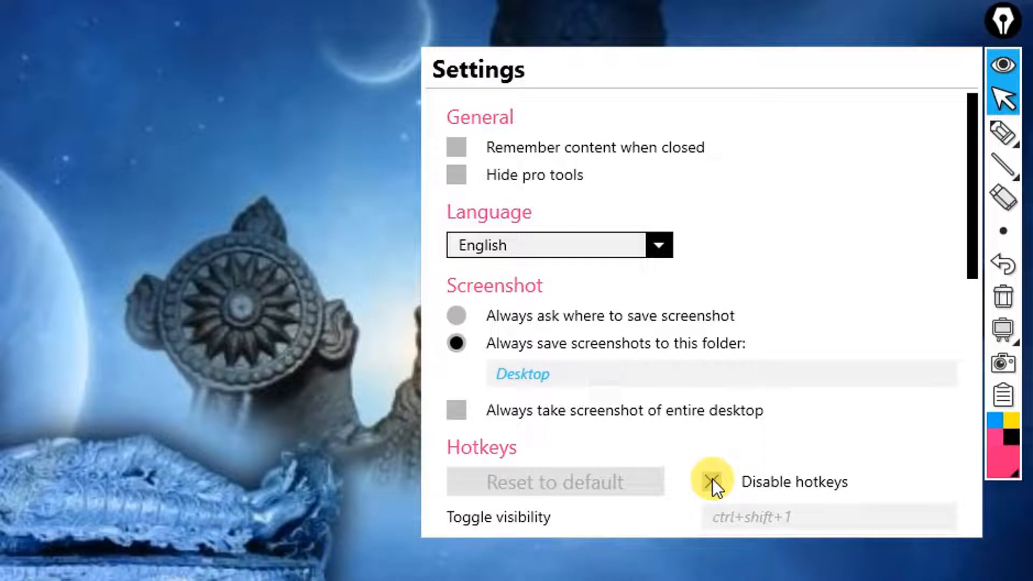
{"action": "left_click", "coordinate": [713, 479]}
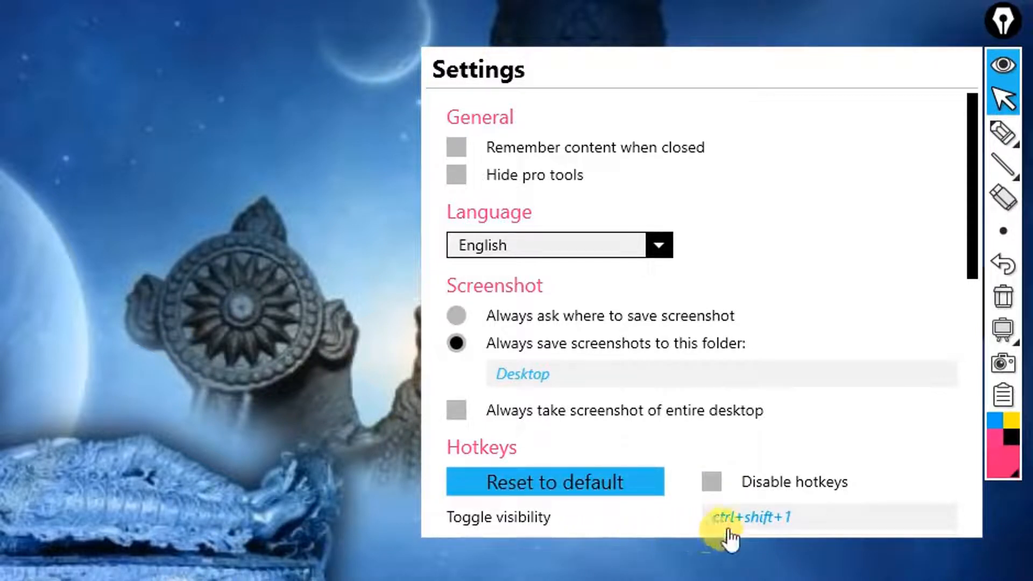
Assign ctrl+shift+1 as the hotkey for Toggle visibility and close the settings.
{"action": "left_click", "coordinate": [854, 520]}
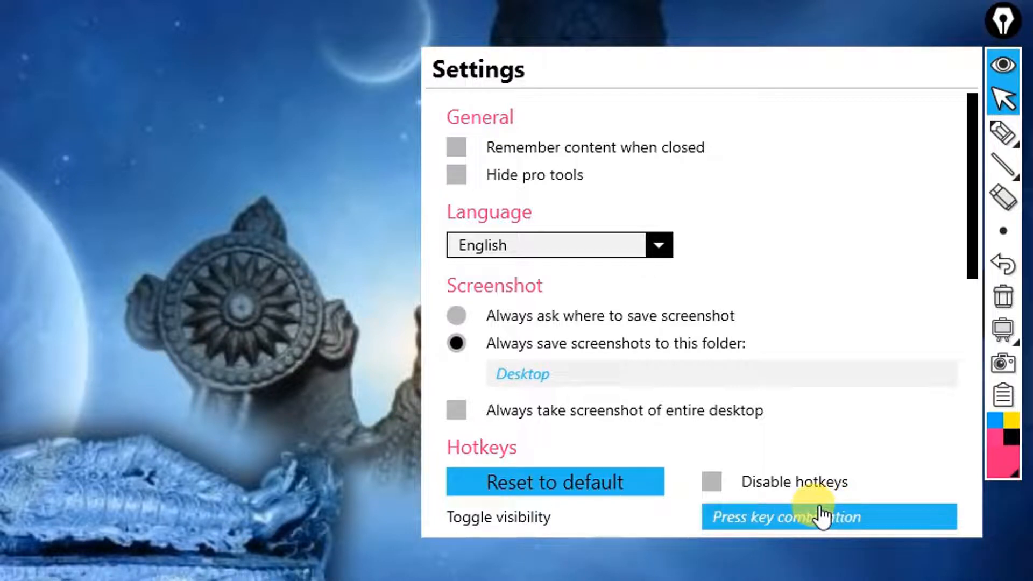
{"action": "key", "text": "shift+1"}
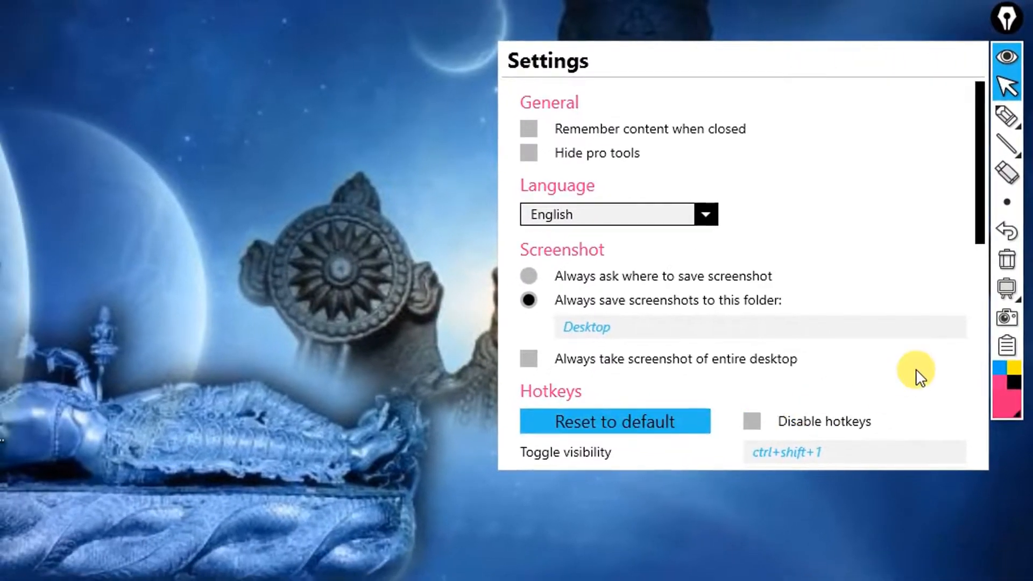
{"action": "left_click", "coordinate": [625, 537]}
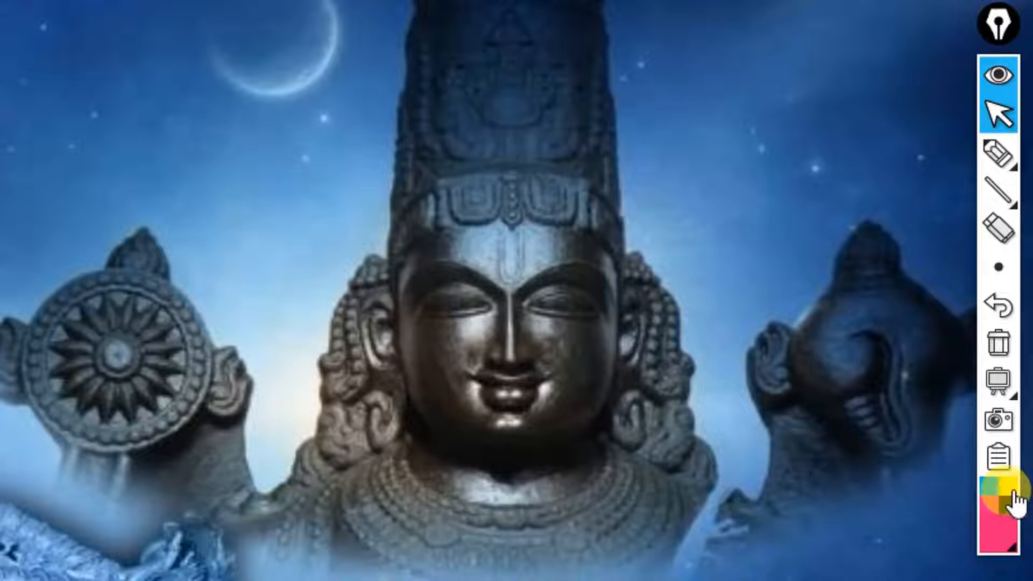
Set the drawing colour to black.
{"action": "left_click", "coordinate": [1000, 543]}
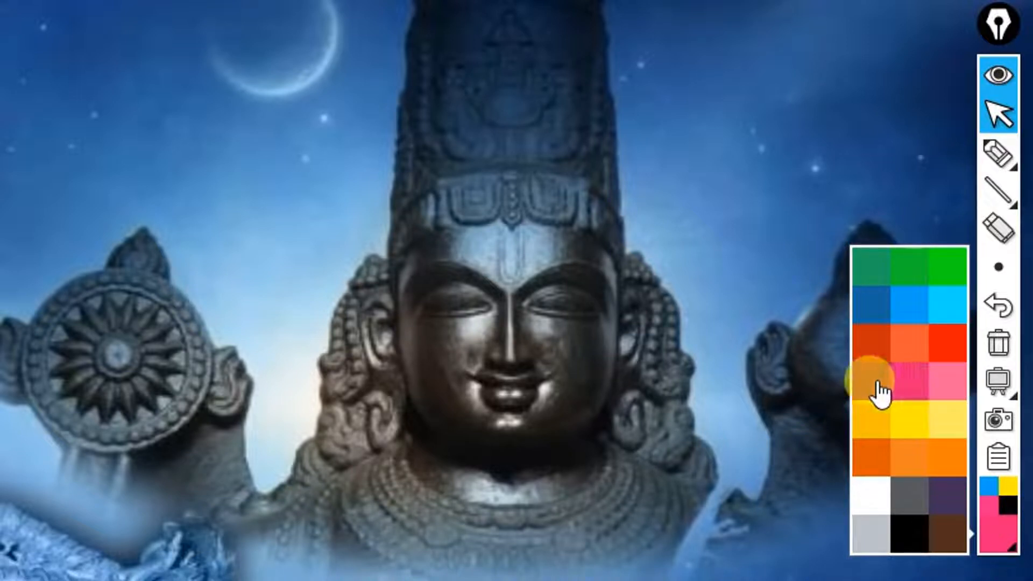
{"action": "left_click", "coordinate": [876, 380]}
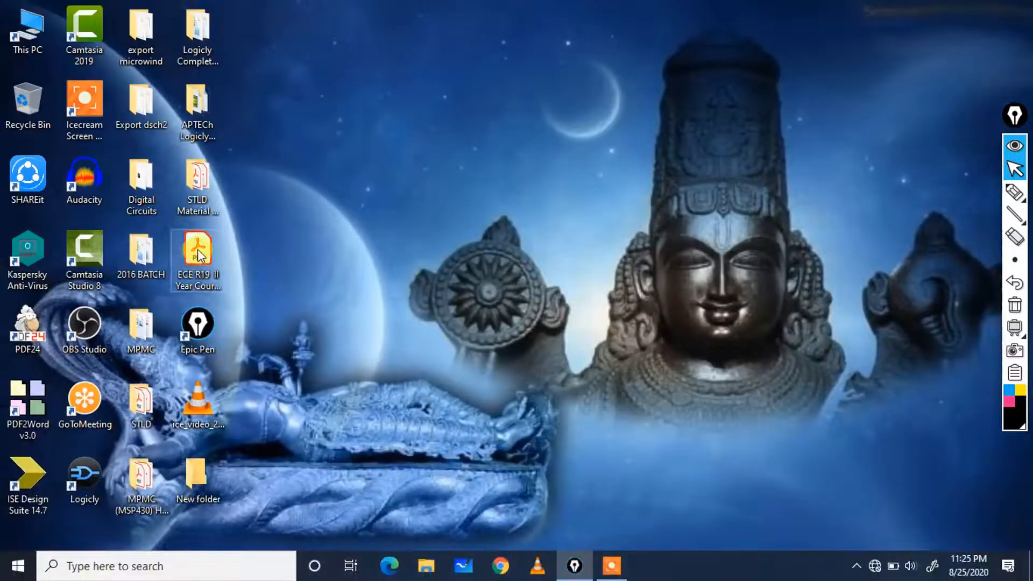
Open the ECE R19 II Year course structure PDF from the desktop in Acrobat Reader and collapse its tools pane.
{"action": "double_click", "coordinate": [198, 252]}
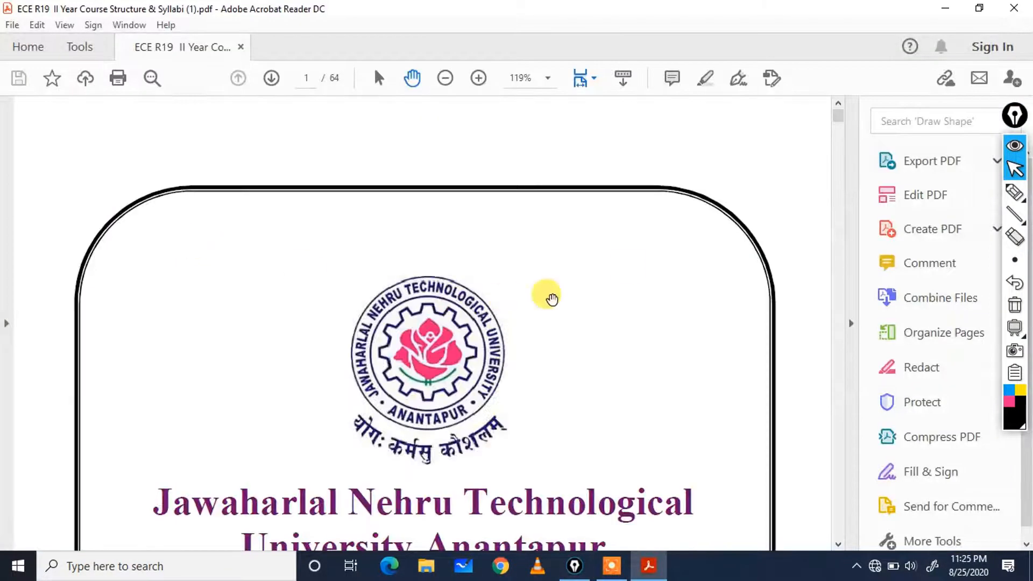
{"action": "left_click", "coordinate": [850, 324]}
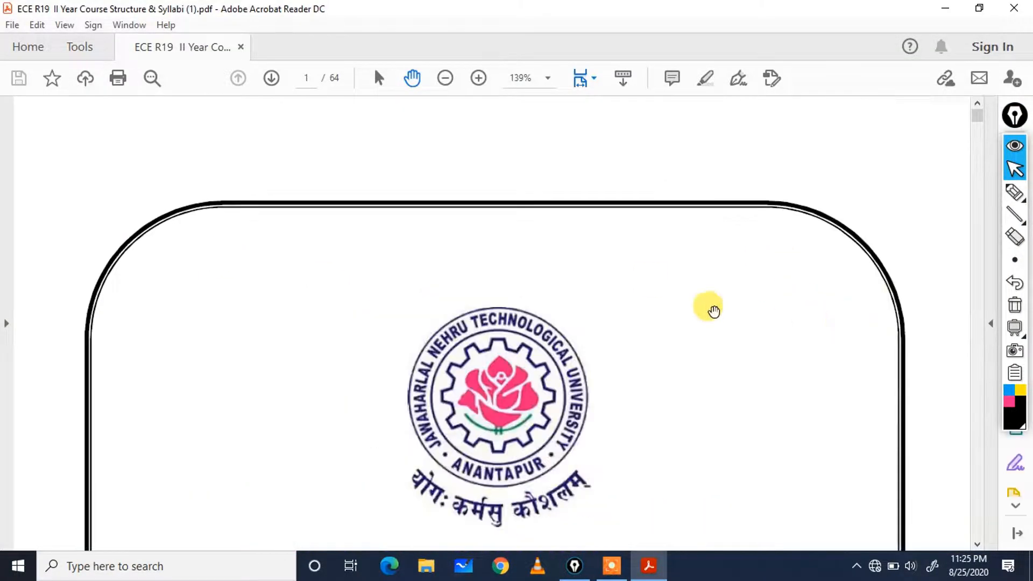
{"action": "scroll", "coordinate": [683, 270], "scroll_direction": "down", "scroll_amount": 8}
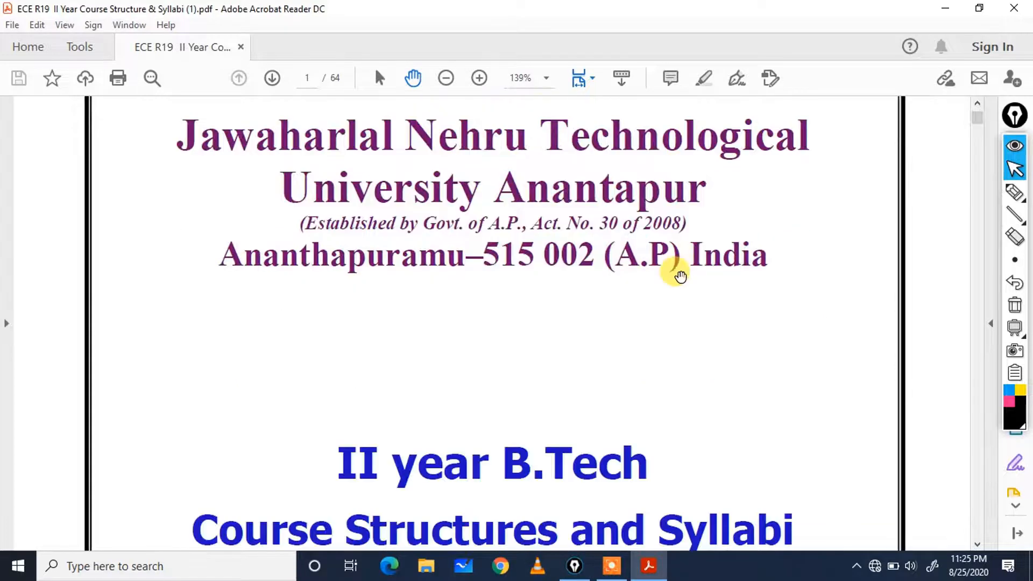
Underline parts of the university's address line and the heading "II year B.Tech" freehand with the black pen.
{"action": "mouse_move", "coordinate": [1011, 186]}
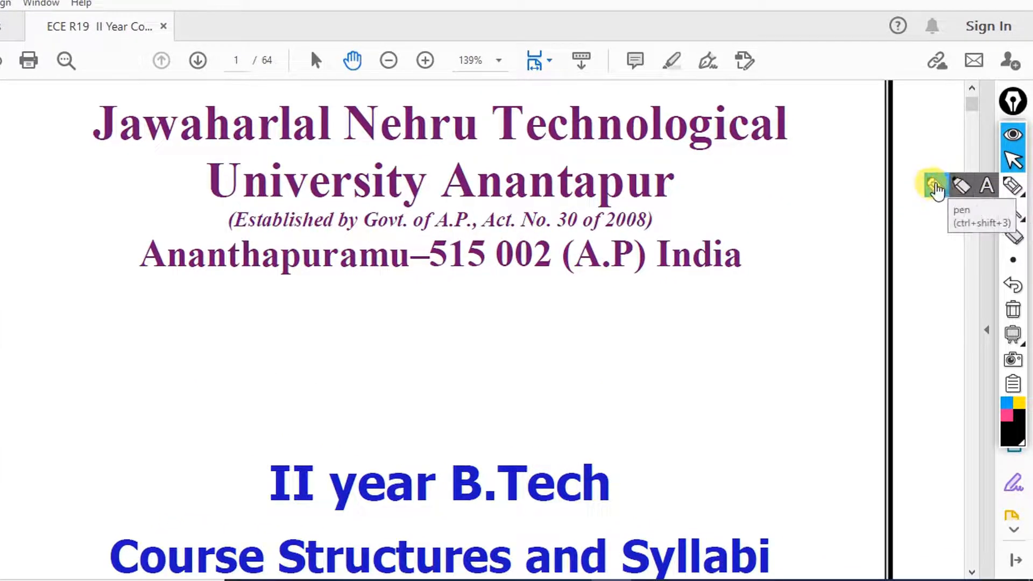
{"action": "left_click", "coordinate": [935, 187]}
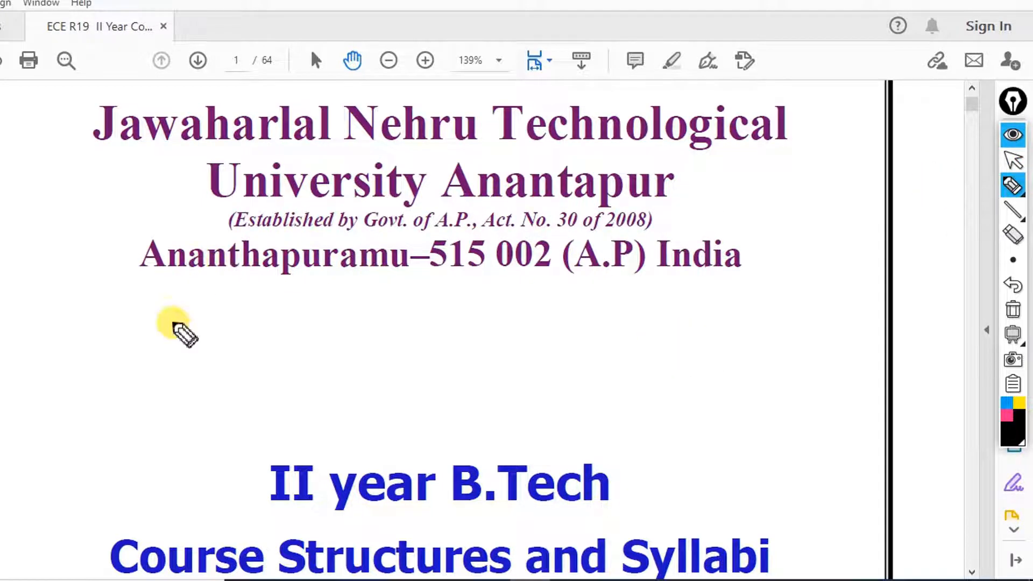
{"action": "left_click_drag", "start_coordinate": [140, 272], "coordinate": [361, 281]}
{"action": "left_click_drag", "start_coordinate": [447, 276], "coordinate": [533, 279]}
{"action": "left_click_drag", "start_coordinate": [607, 279], "coordinate": [744, 279]}
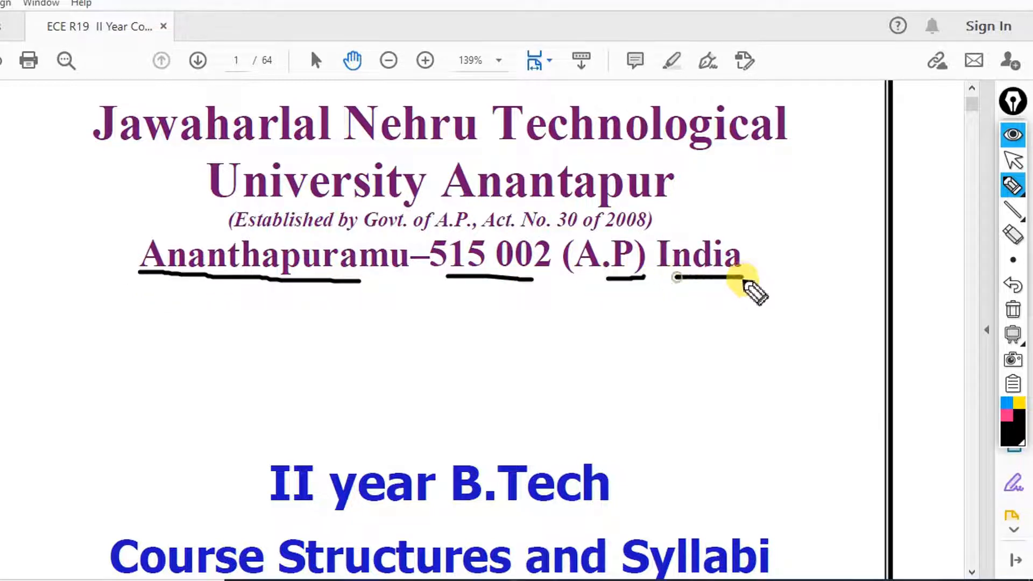
{"action": "left_click_drag", "start_coordinate": [273, 513], "coordinate": [675, 510]}
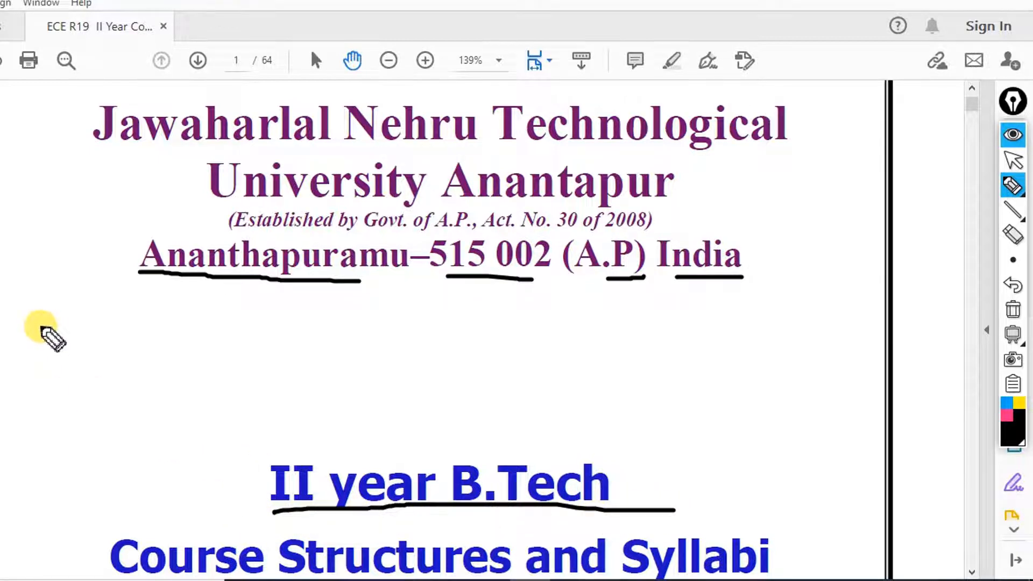